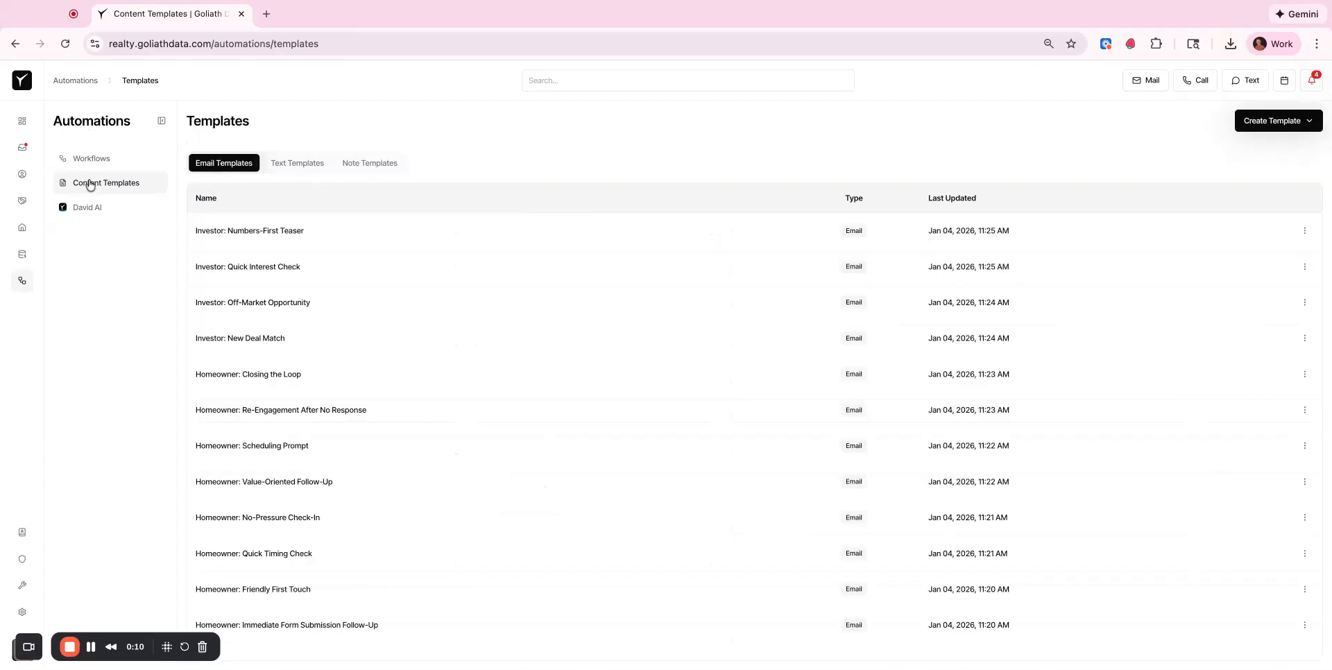
- View the David AI page and the list of existing workflows, ending in the Workflow Library
{"action": "left_click", "coordinate": [90, 209]}
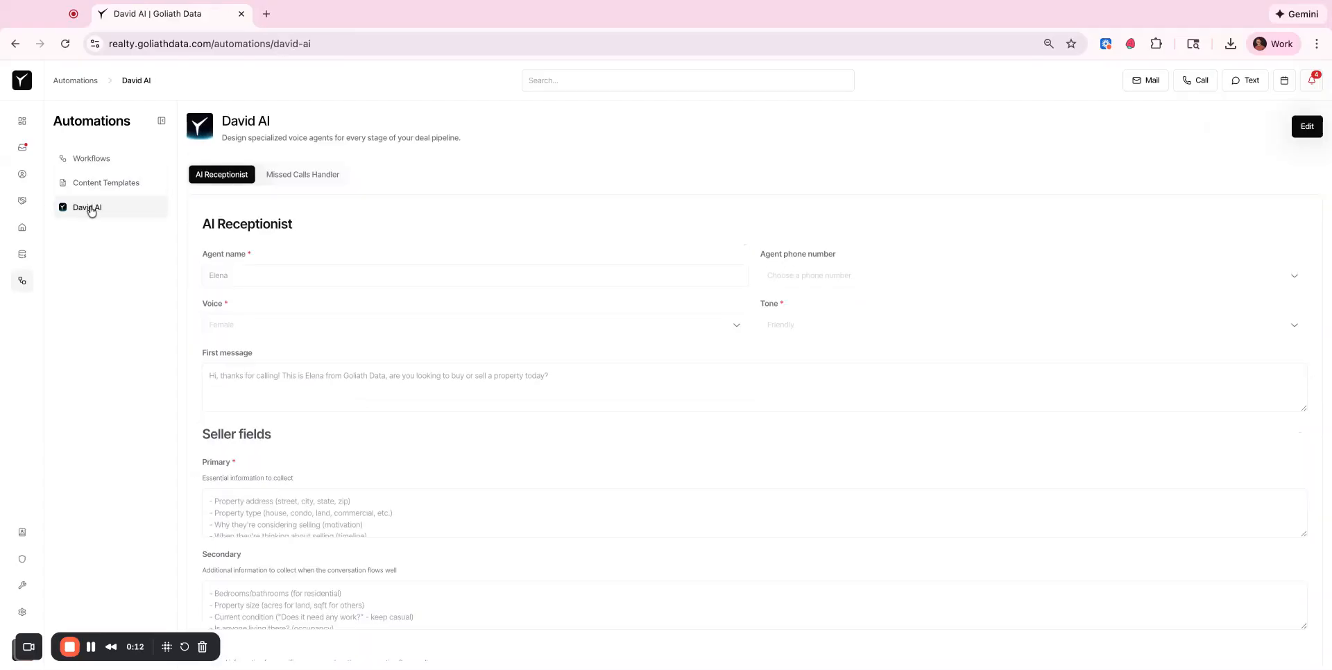
{"action": "left_click", "coordinate": [90, 161]}
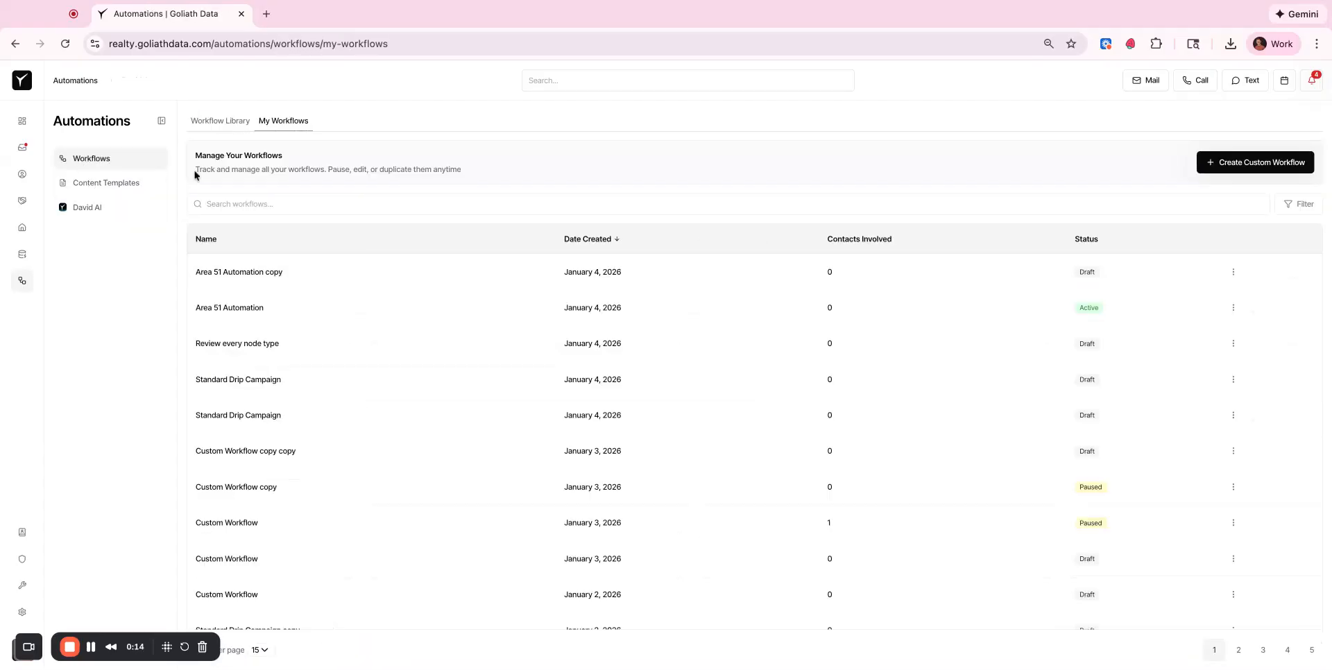
{"action": "left_click", "coordinate": [221, 122]}
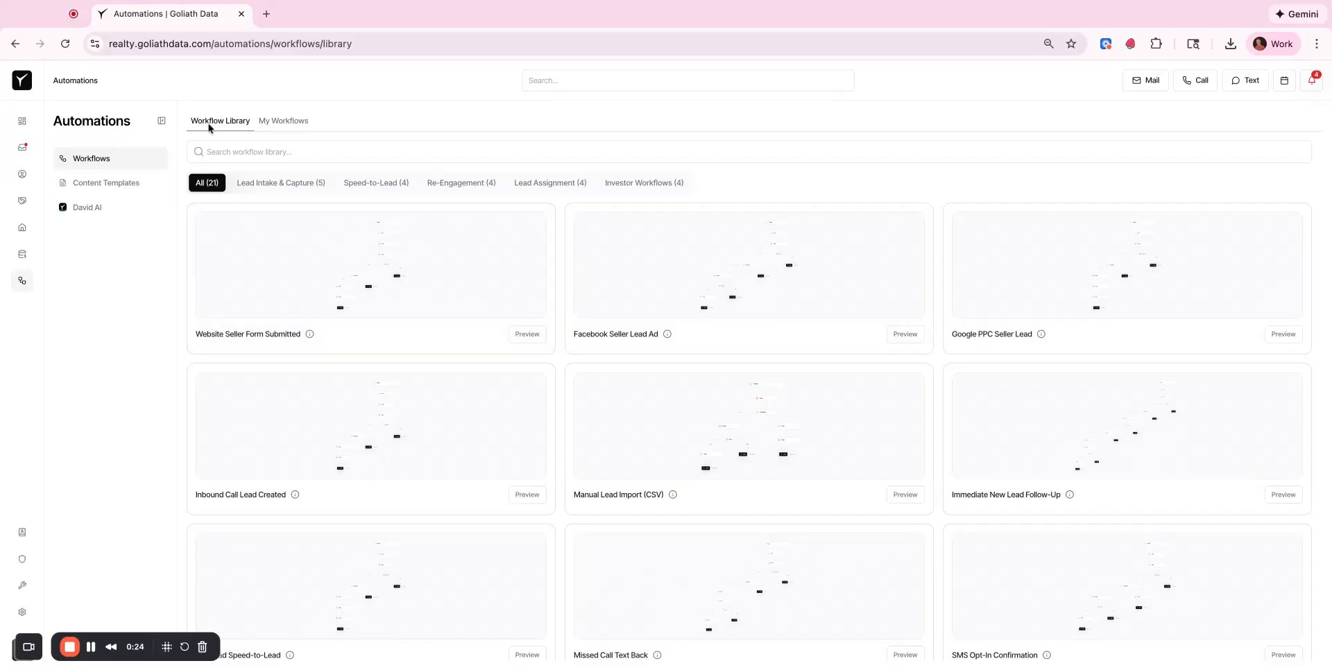
{"action": "left_click", "coordinate": [285, 124]}
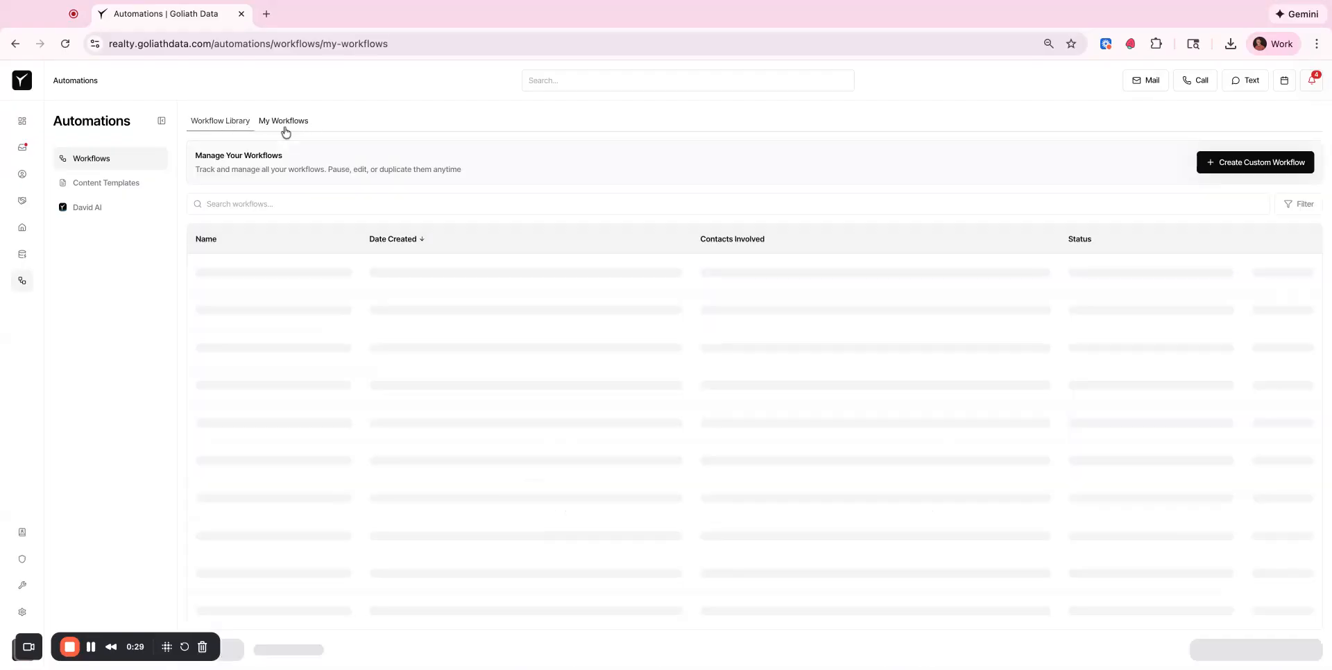
{"action": "left_click", "coordinate": [229, 125]}
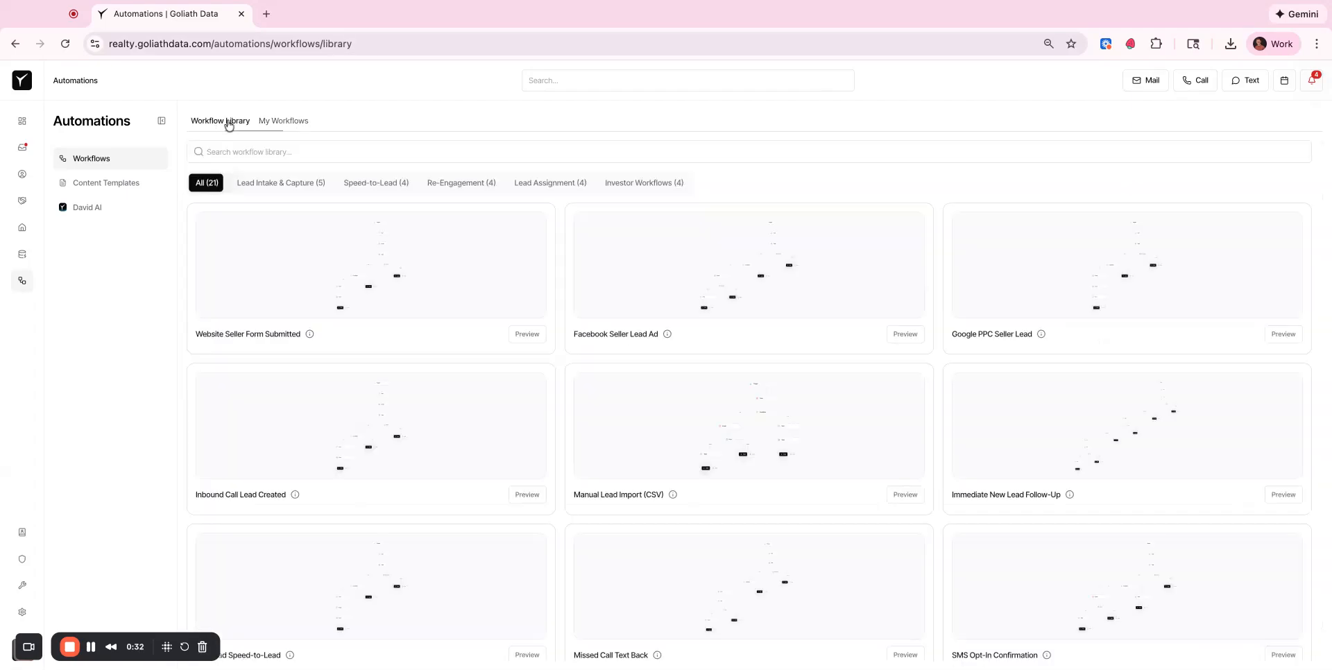
{"action": "left_click", "coordinate": [527, 335]}
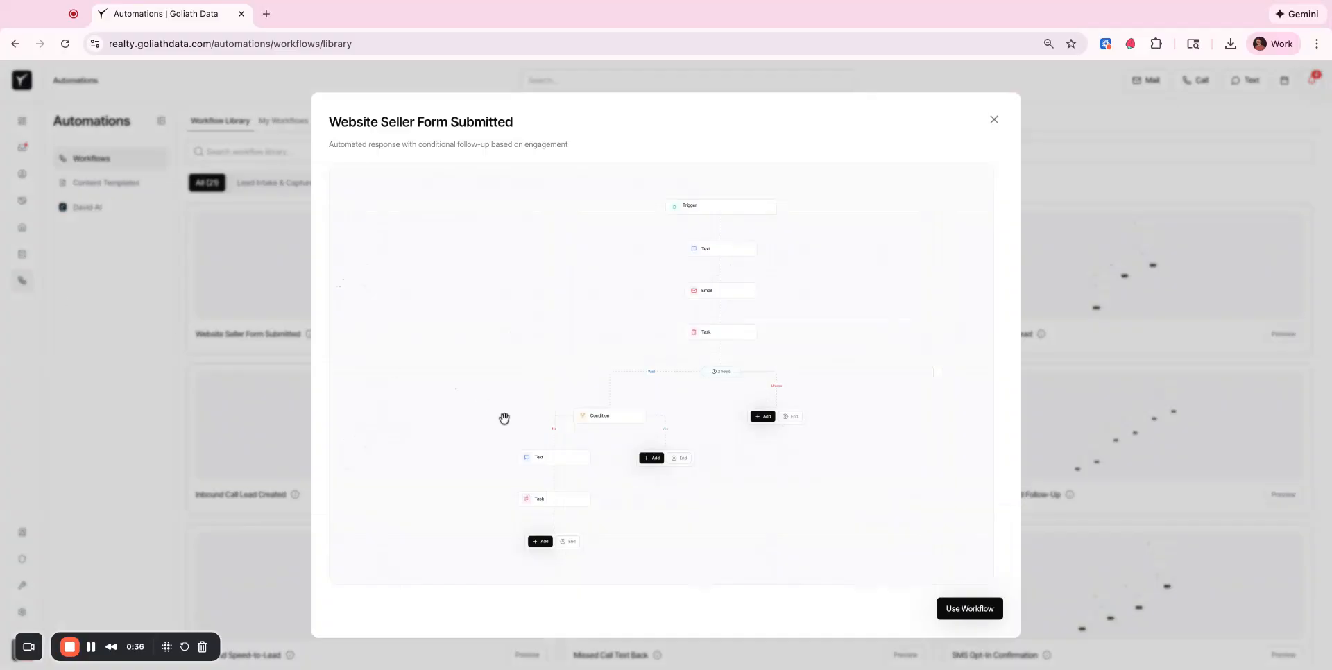
{"action": "left_click", "coordinate": [951, 610]}
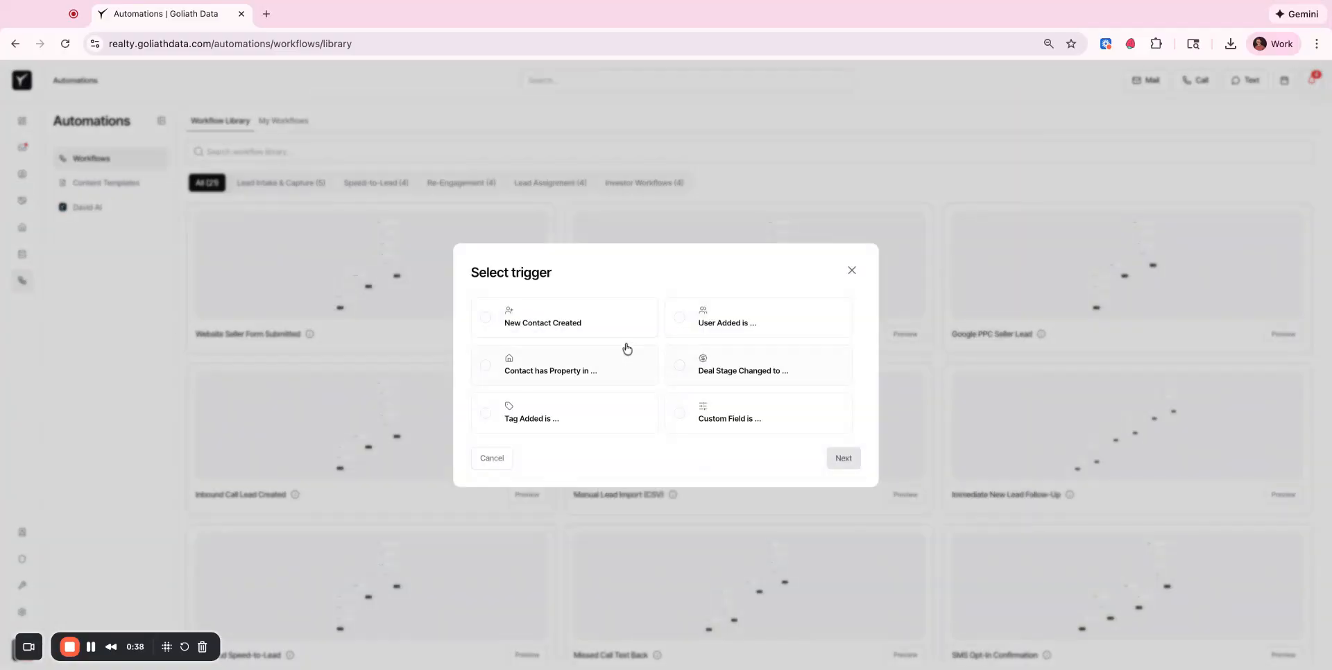
{"action": "left_click", "coordinate": [576, 328]}
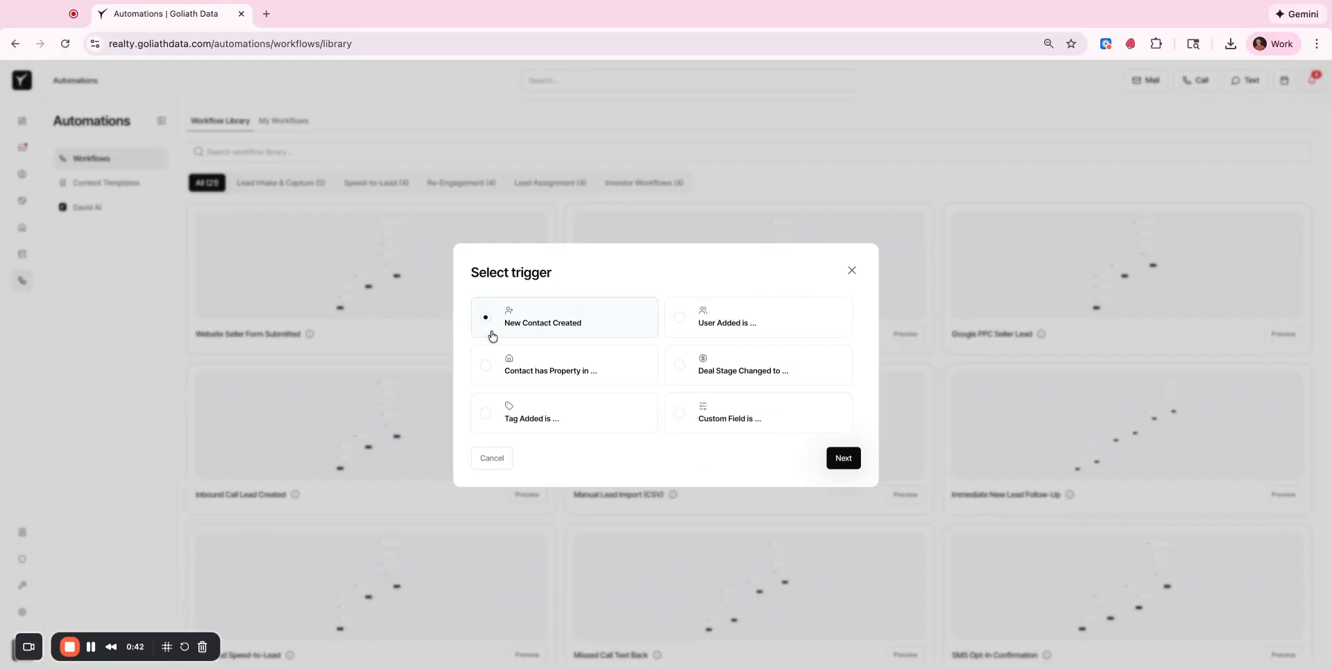
{"action": "left_click", "coordinate": [382, 325]}
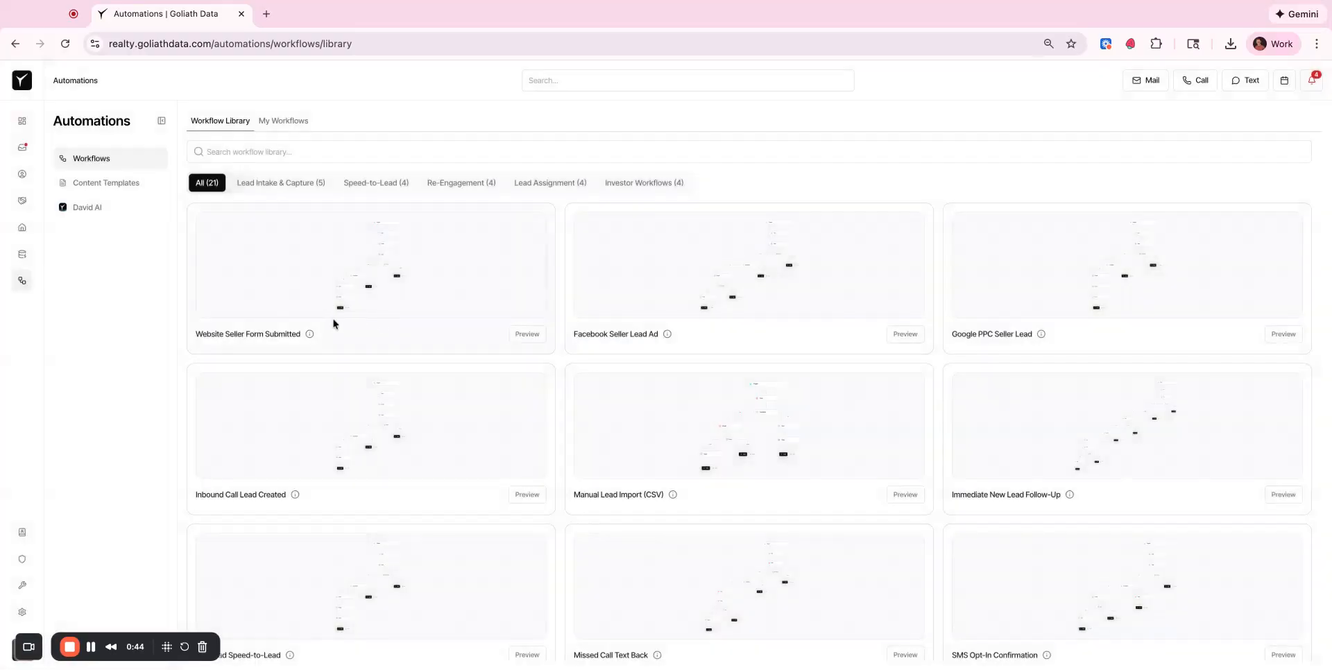
- Create a workflow from the Website Seller Form Submitted template with New Contact Created as its trigger
{"action": "left_click", "coordinate": [527, 334]}
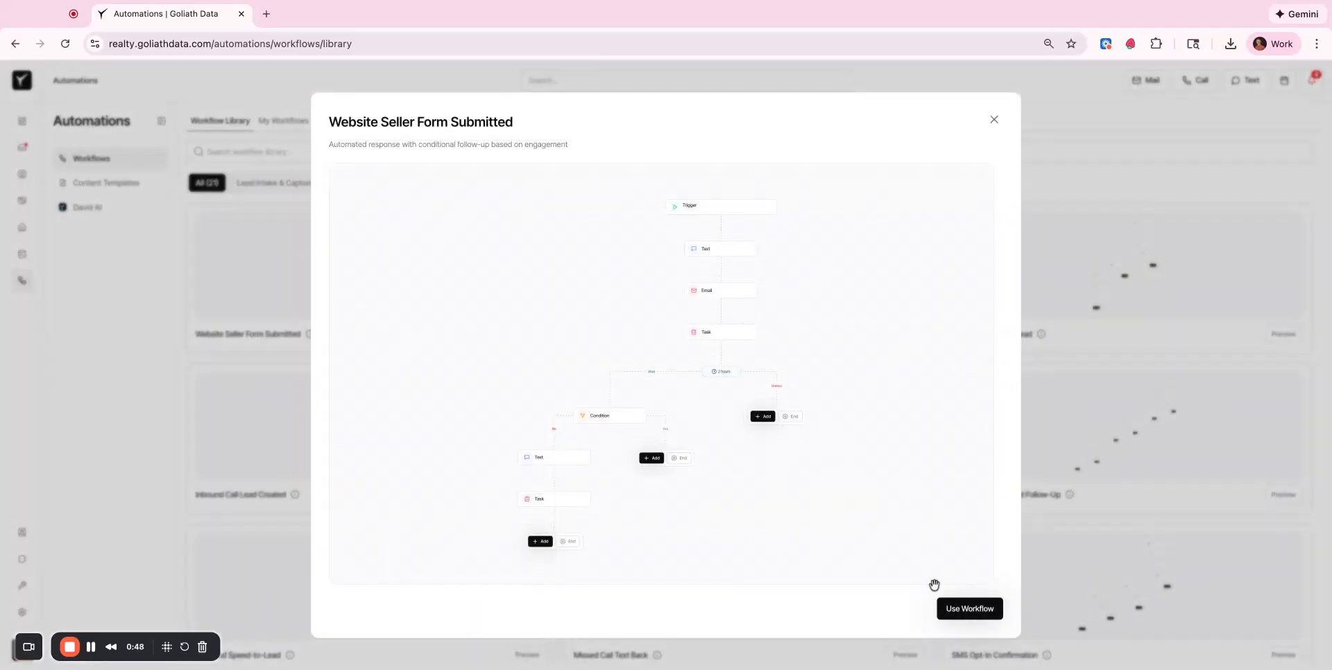
{"action": "left_click", "coordinate": [974, 608]}
{"action": "left_click", "coordinate": [583, 321]}
{"action": "left_click", "coordinate": [844, 458]}
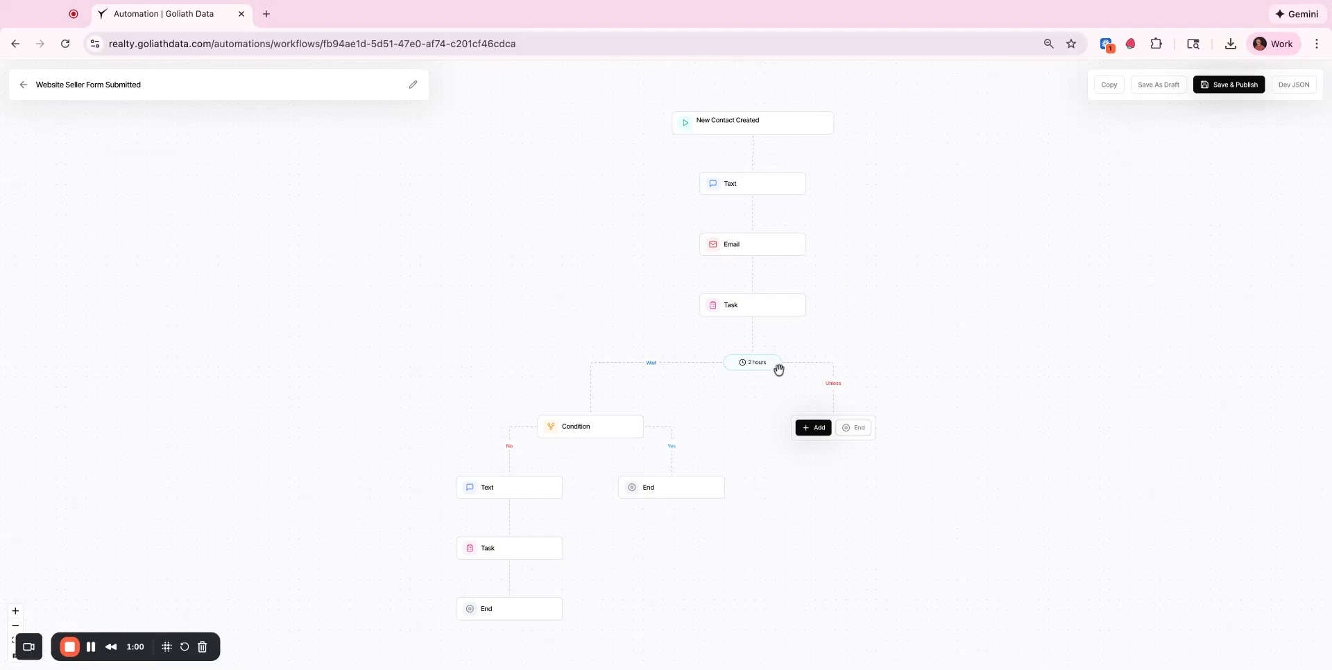
- Examine the actions and conditions that can be added to the Unless branch of the 2-hour wait
{"action": "left_click", "coordinate": [813, 427]}
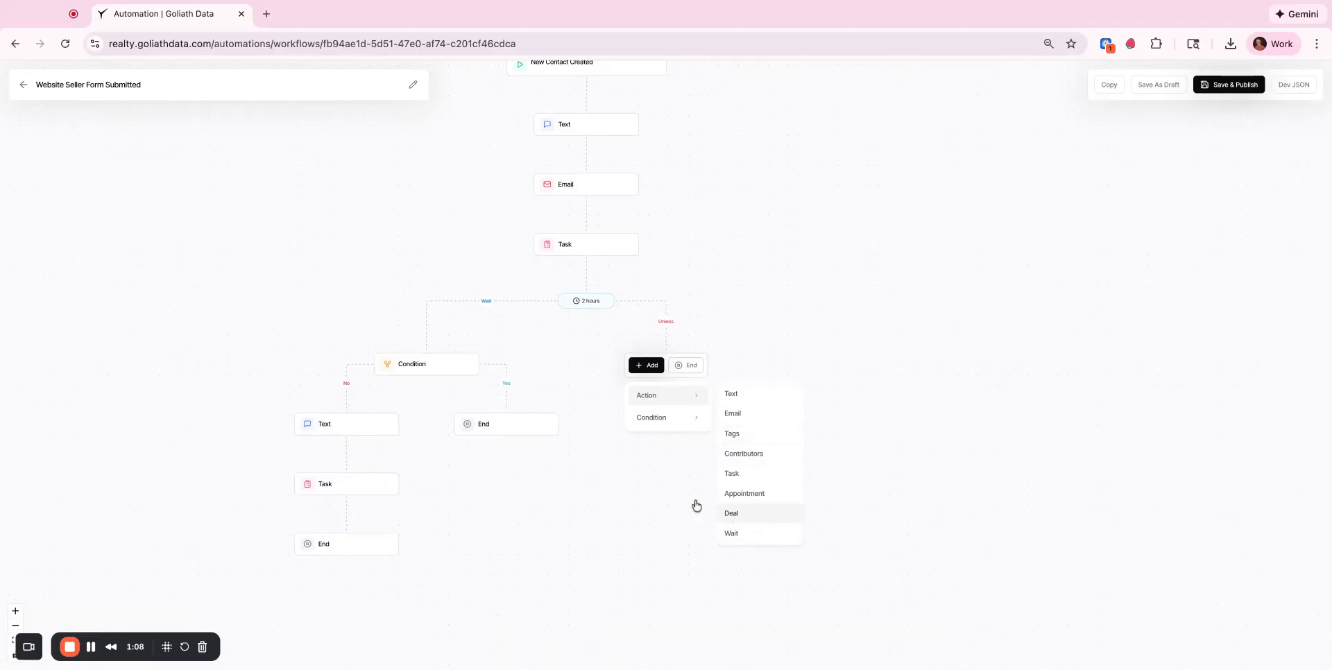
{"action": "left_click", "coordinate": [546, 336]}
{"action": "left_click", "coordinate": [650, 368]}
{"action": "mouse_move", "coordinate": [665, 425]}
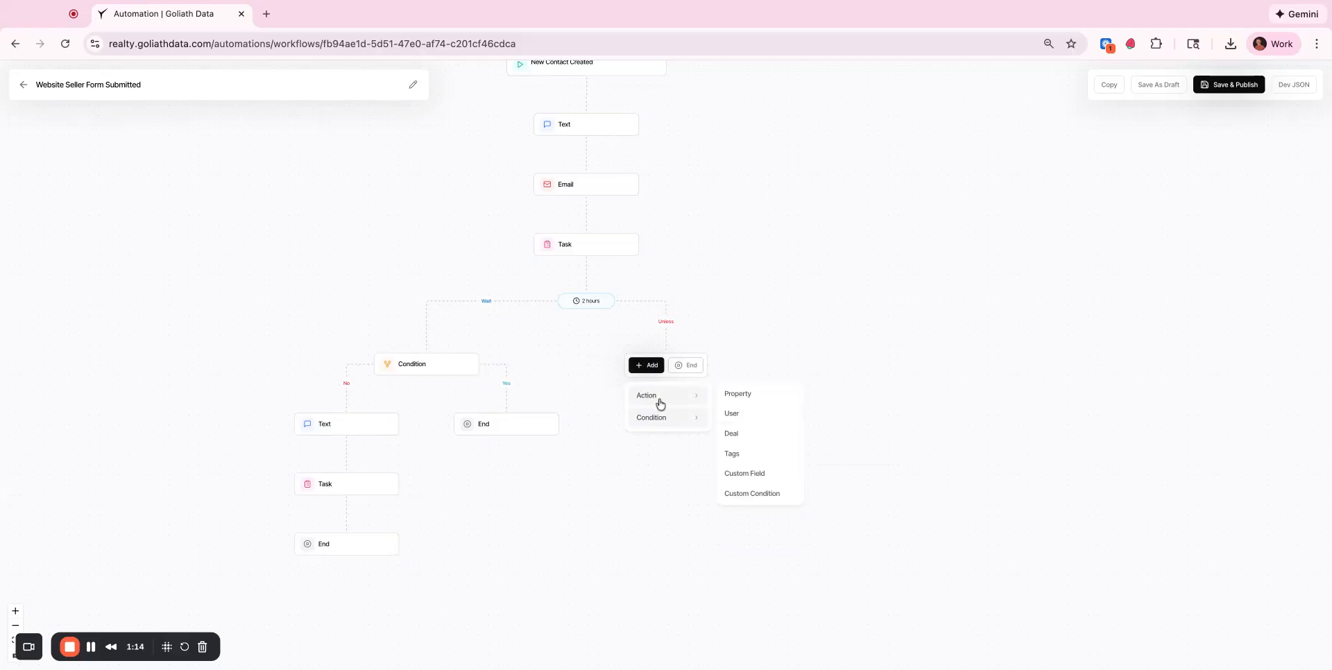
{"action": "scroll", "coordinate": [600, 267], "scroll_direction": "down", "scroll_amount": 2}
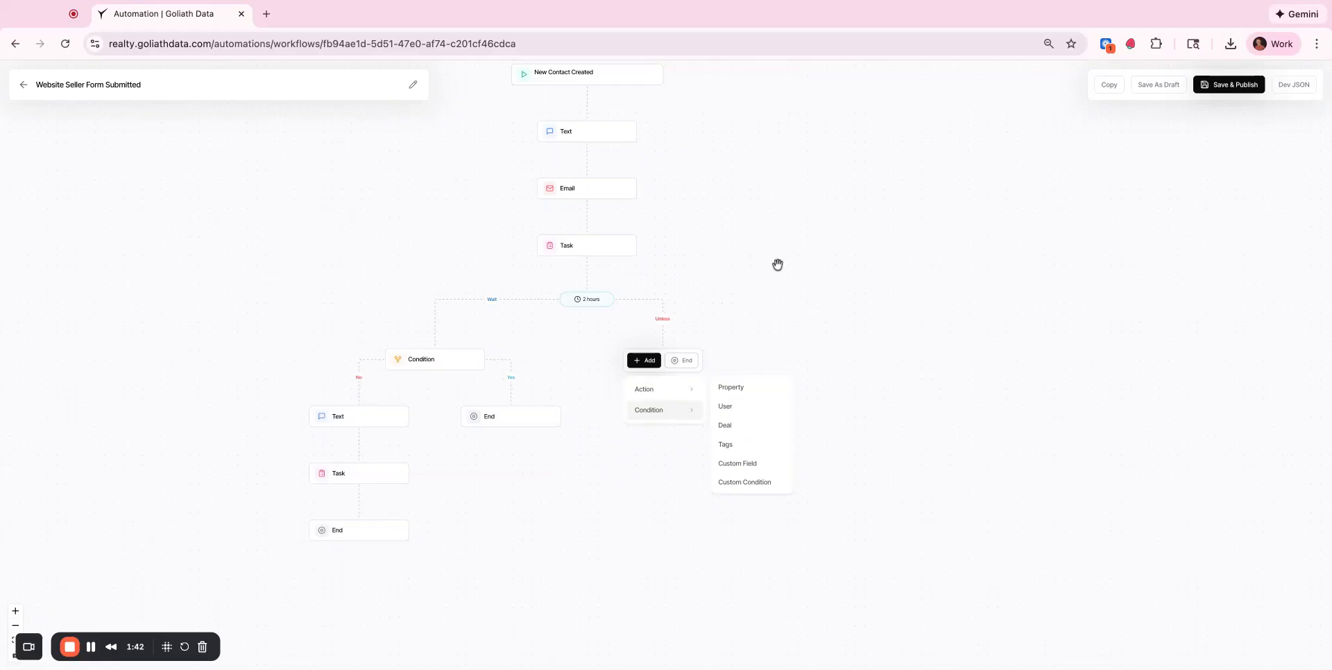
{"action": "left_click", "coordinate": [770, 326]}
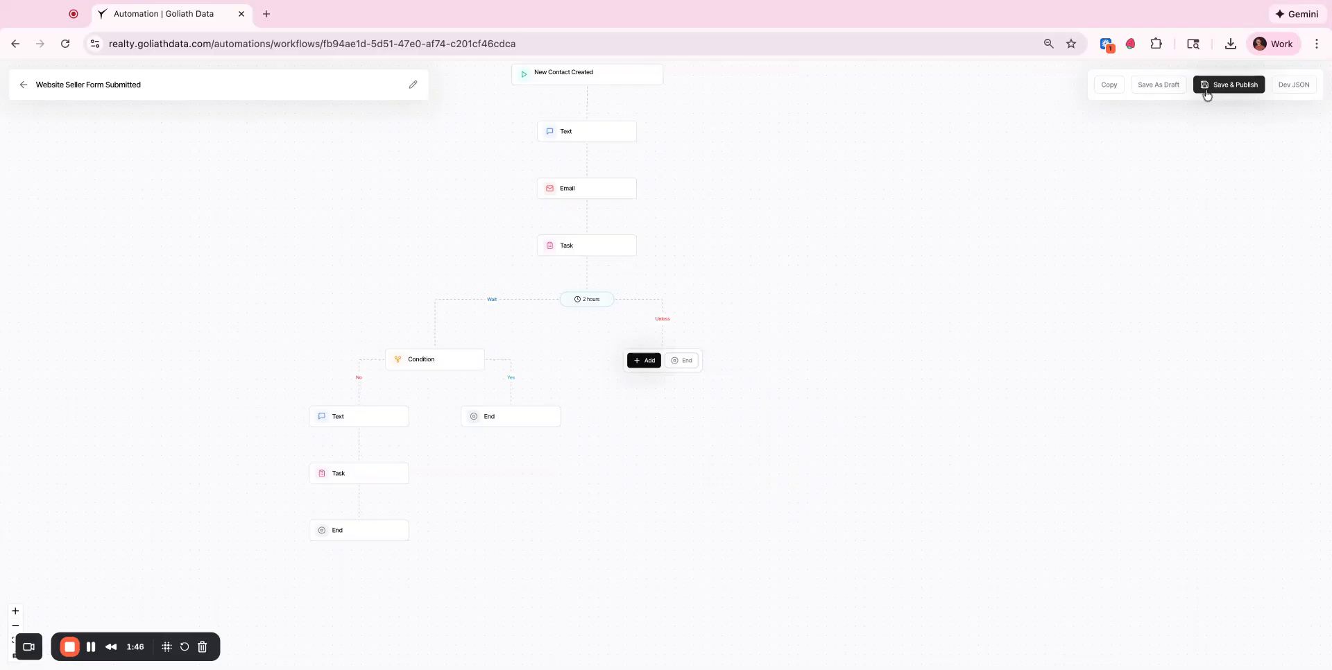
- Leave the workflow editor and browse the prebuilt workflows in the Workflow Library
{"action": "left_click", "coordinate": [23, 85]}
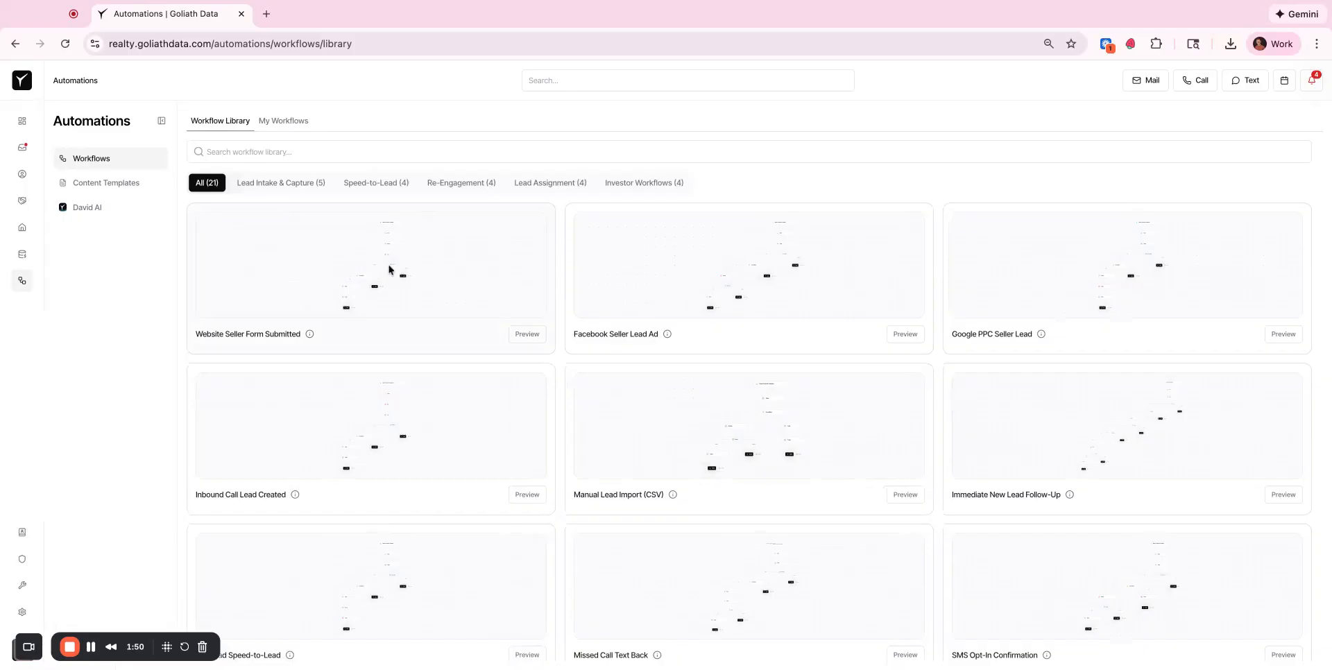
{"action": "scroll", "coordinate": [545, 302], "scroll_direction": "down", "scroll_amount": 3}
{"action": "scroll", "coordinate": [546, 302], "scroll_direction": "down", "scroll_amount": 2}
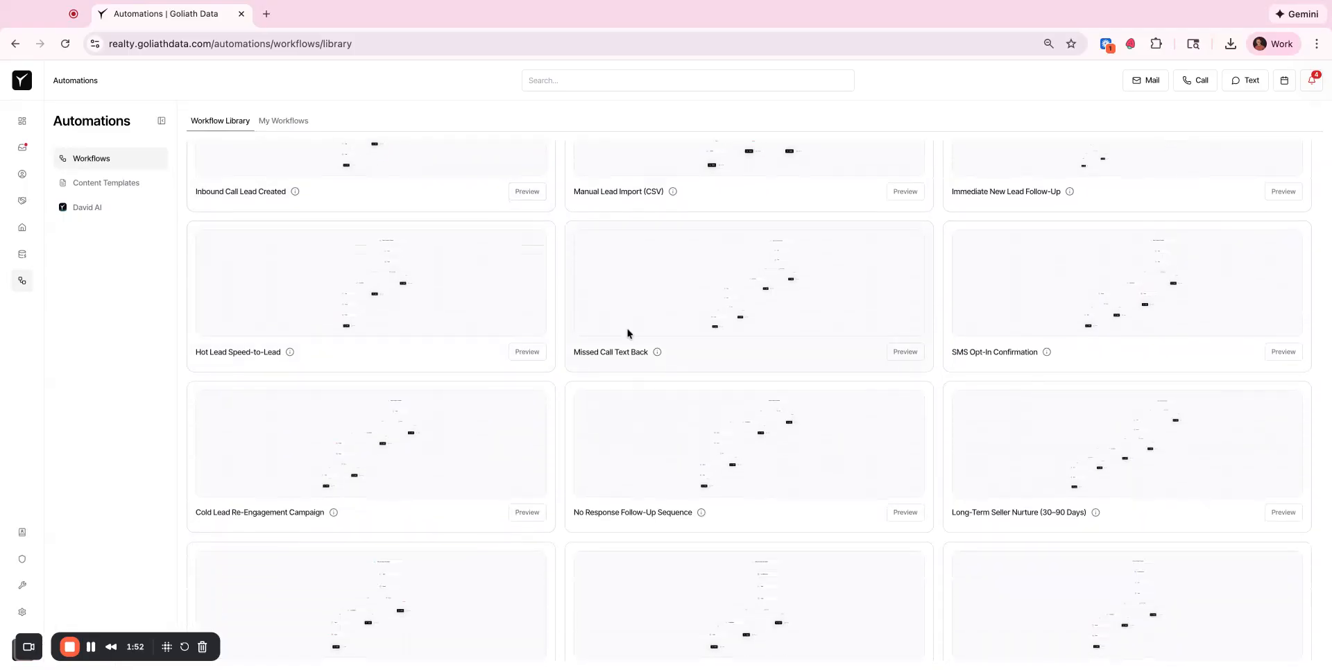
{"action": "scroll", "coordinate": [627, 331], "scroll_direction": "down", "scroll_amount": 2}
{"action": "scroll", "coordinate": [628, 334], "scroll_direction": "up", "scroll_amount": 5}
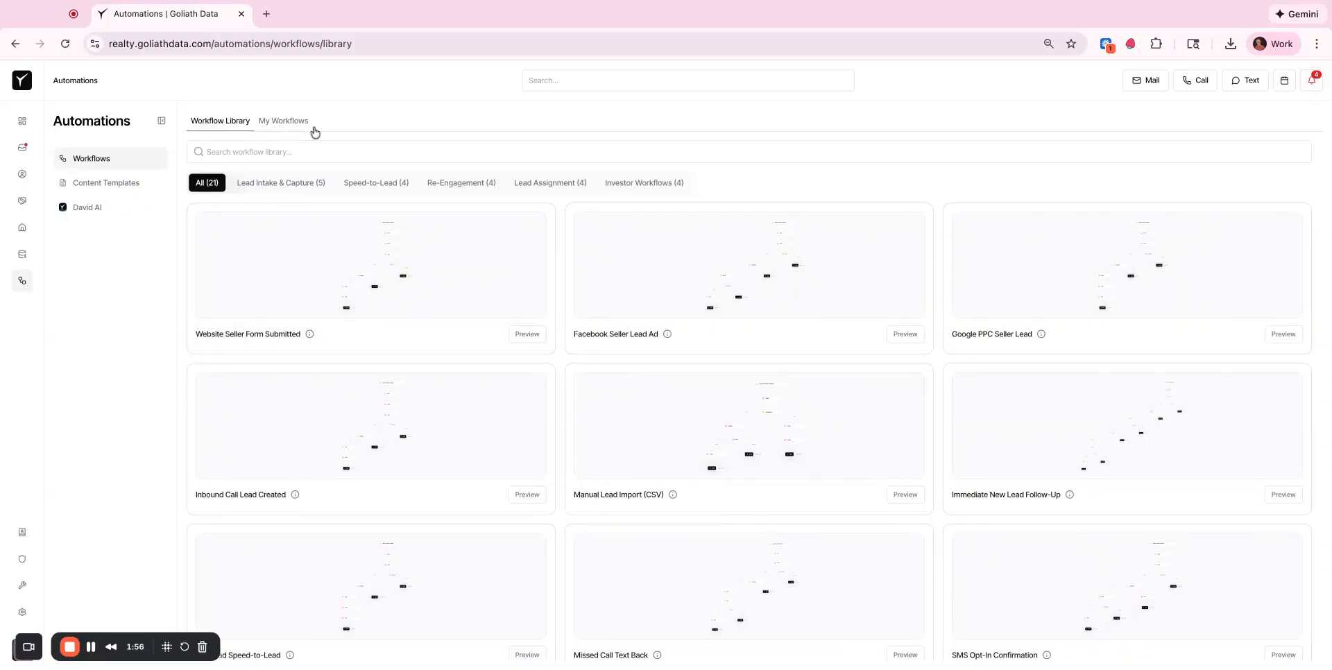
- View the email content templates and inspect the Investor: Quick Interest Check template
{"action": "left_click", "coordinate": [89, 186]}
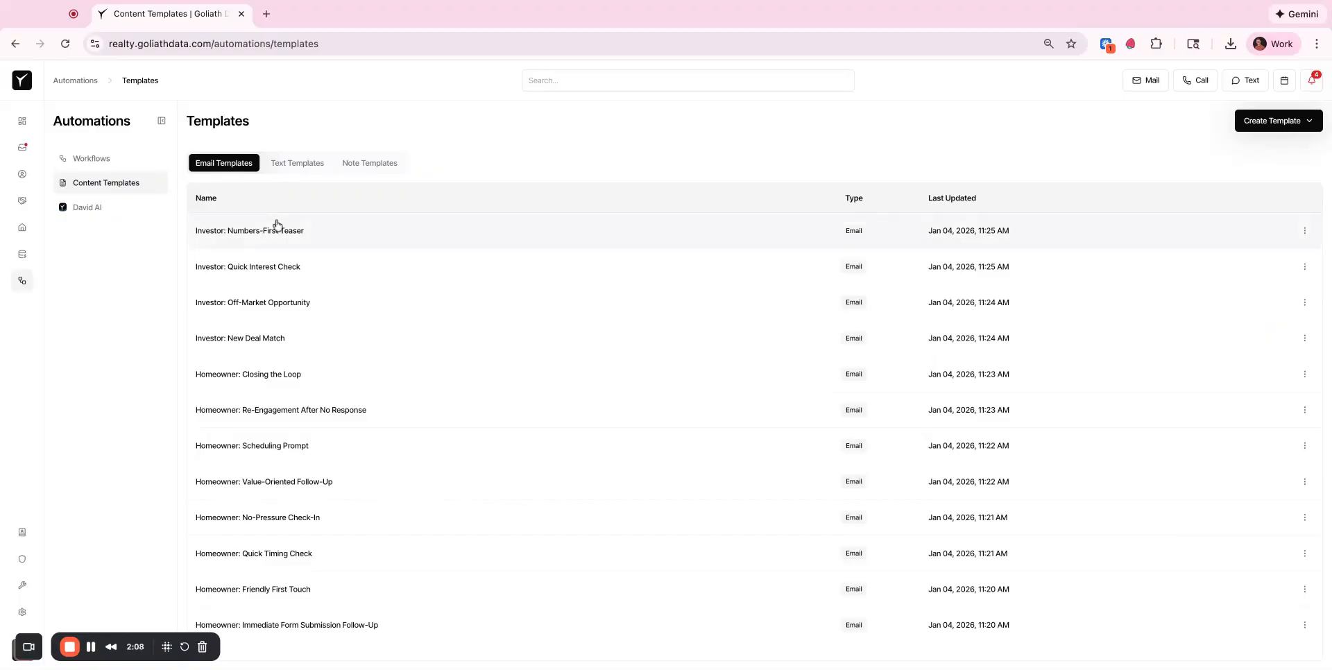
{"action": "left_click", "coordinate": [276, 268]}
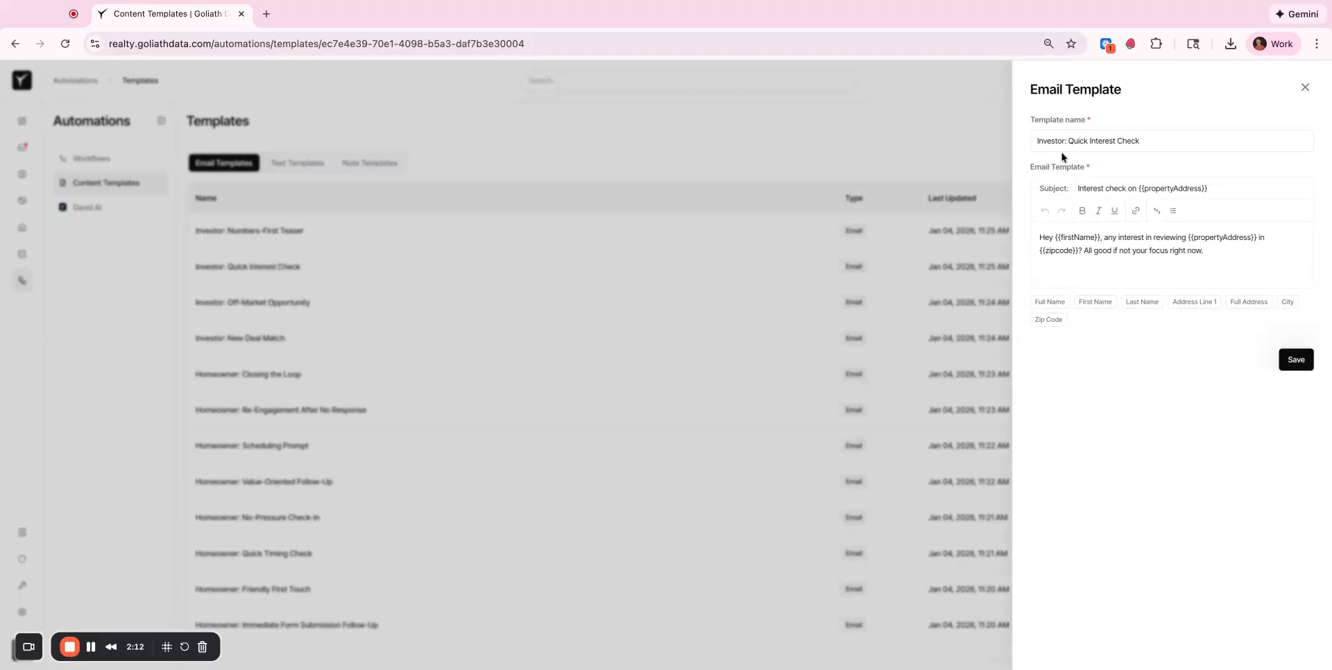
{"action": "left_click", "coordinate": [883, 273]}
- Inspect the text templates Investor: Soft Pitch - Wholesale Property and Homeowner: Soft Value Check
{"action": "left_click", "coordinate": [298, 162]}
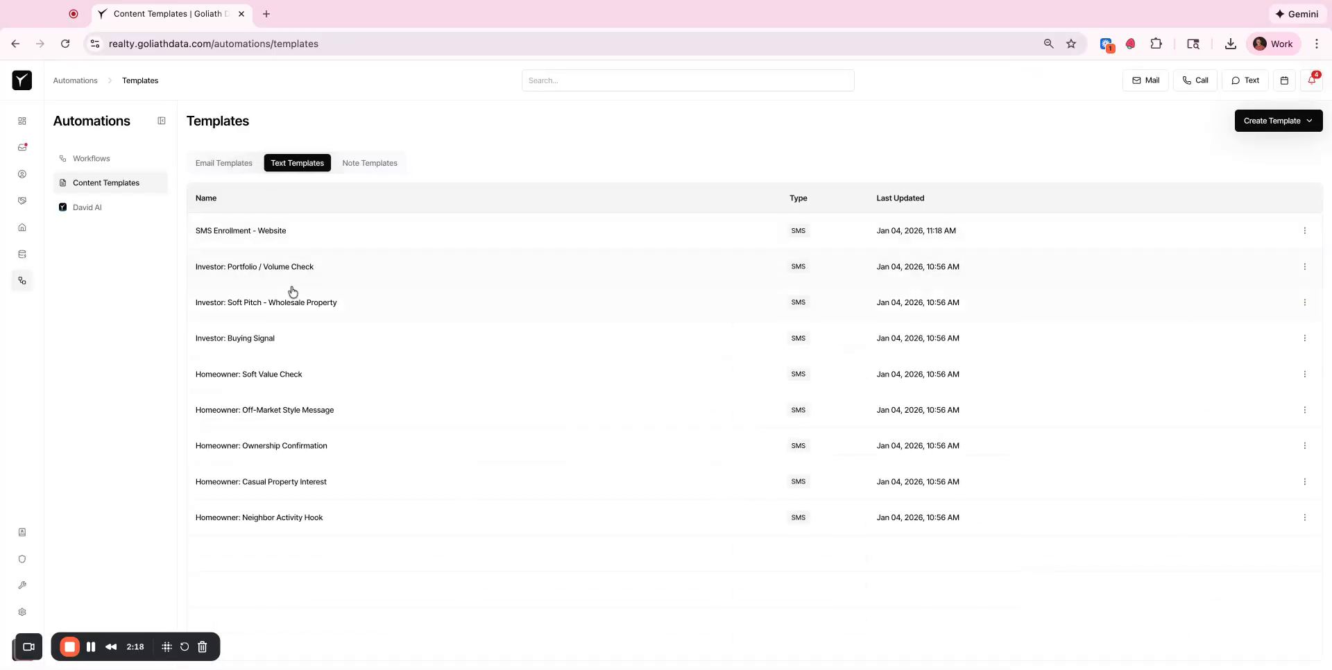
{"action": "left_click", "coordinate": [292, 292]}
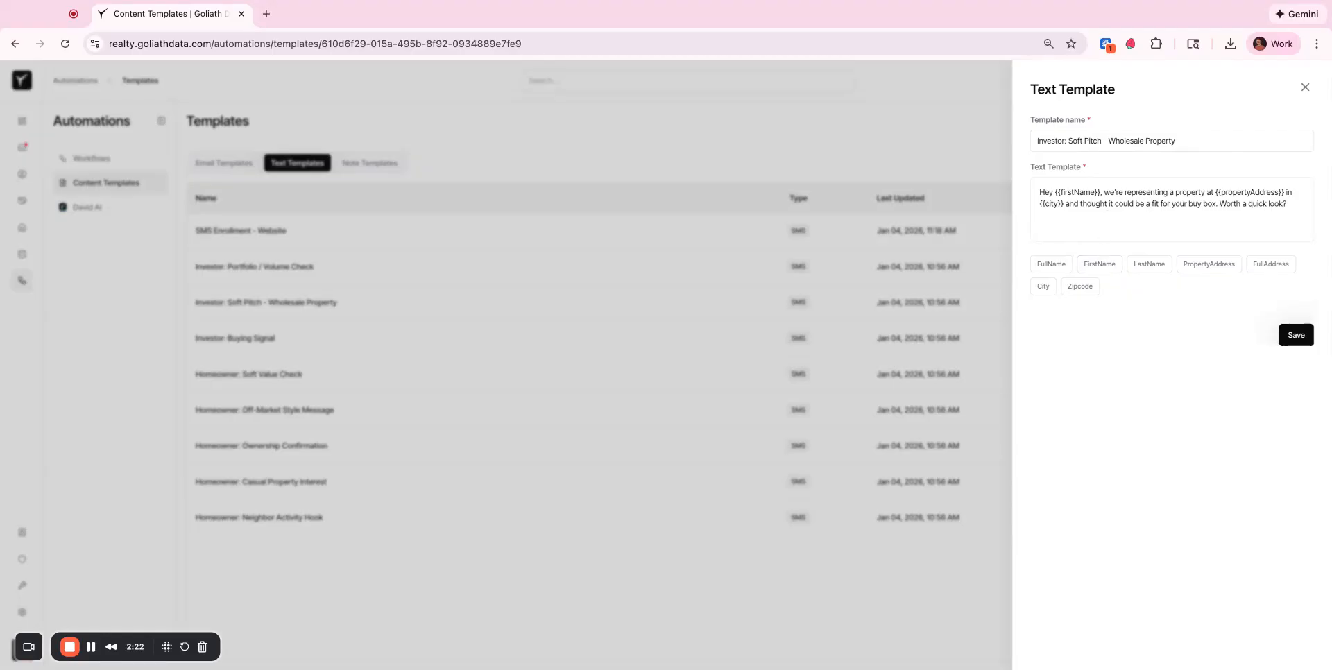
{"action": "left_click", "coordinate": [672, 259]}
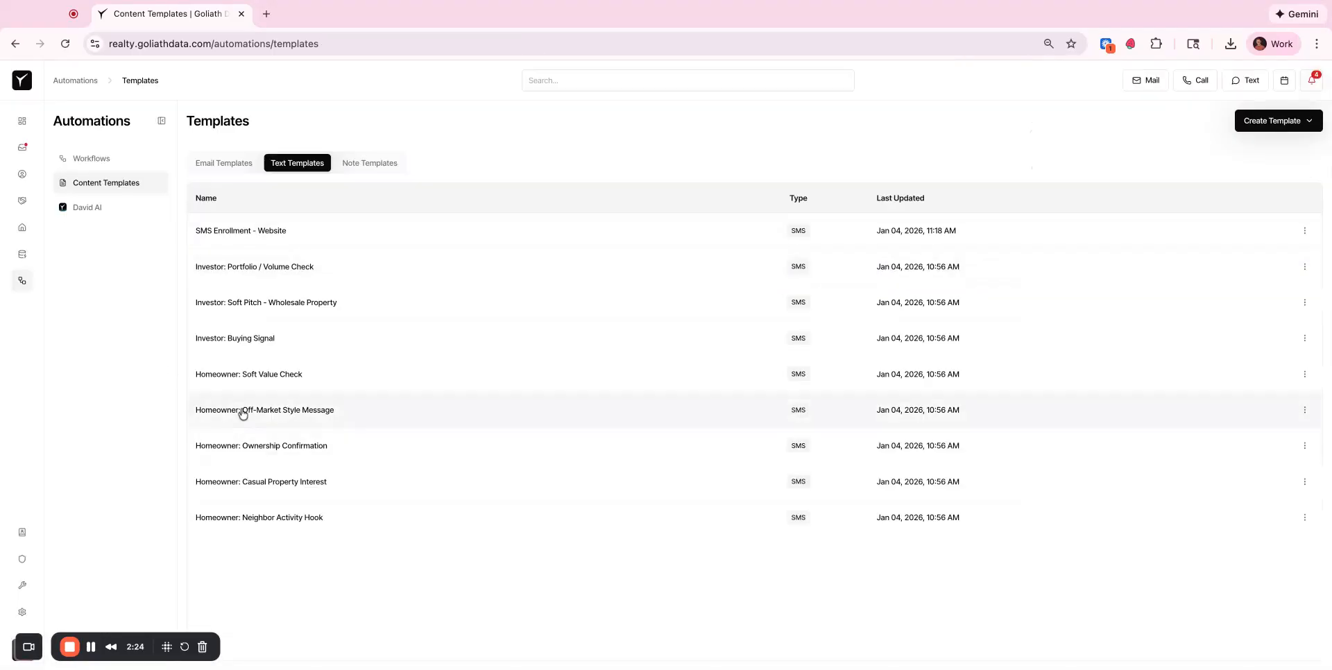
{"action": "left_click", "coordinate": [259, 385]}
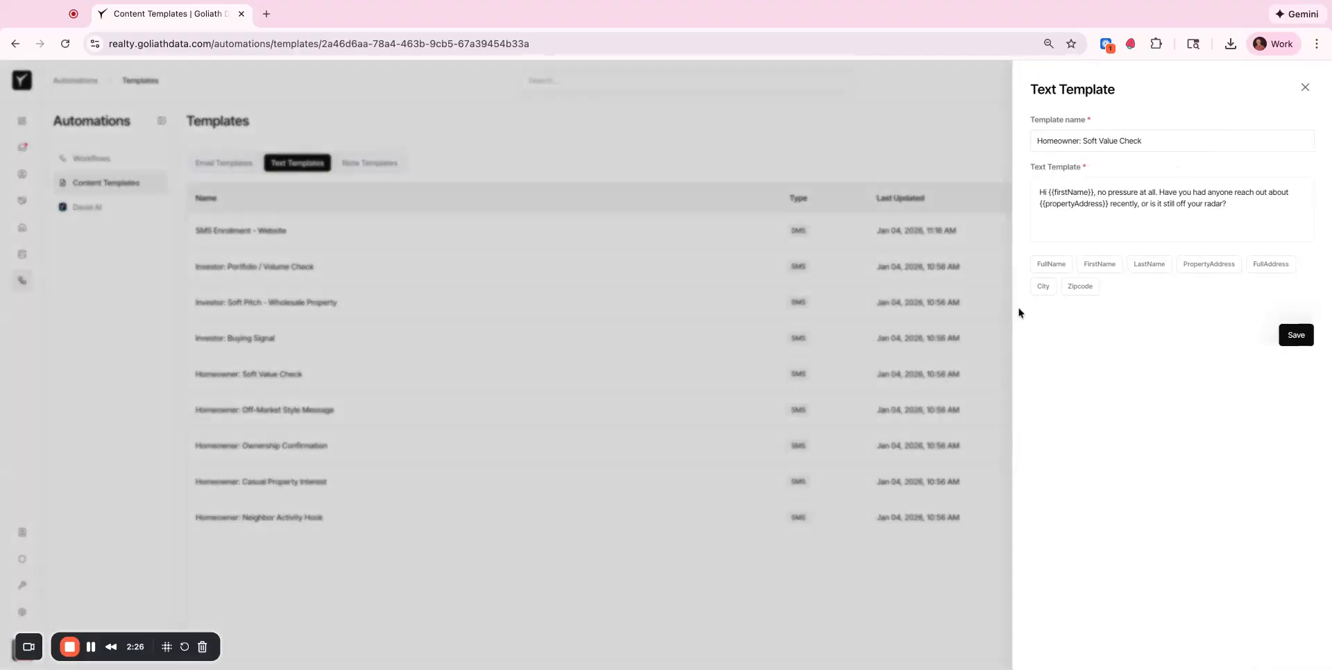
{"action": "left_click", "coordinate": [368, 339]}
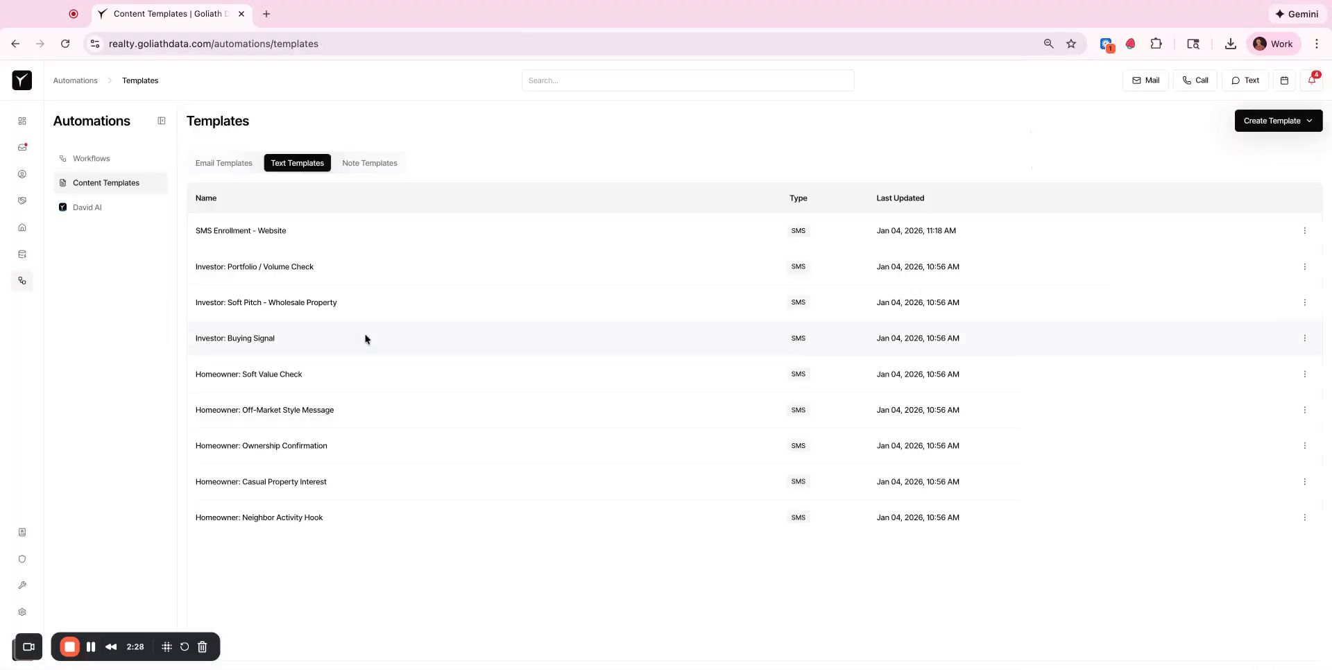
- View the note templates and check which types of template can be created
{"action": "left_click", "coordinate": [347, 164]}
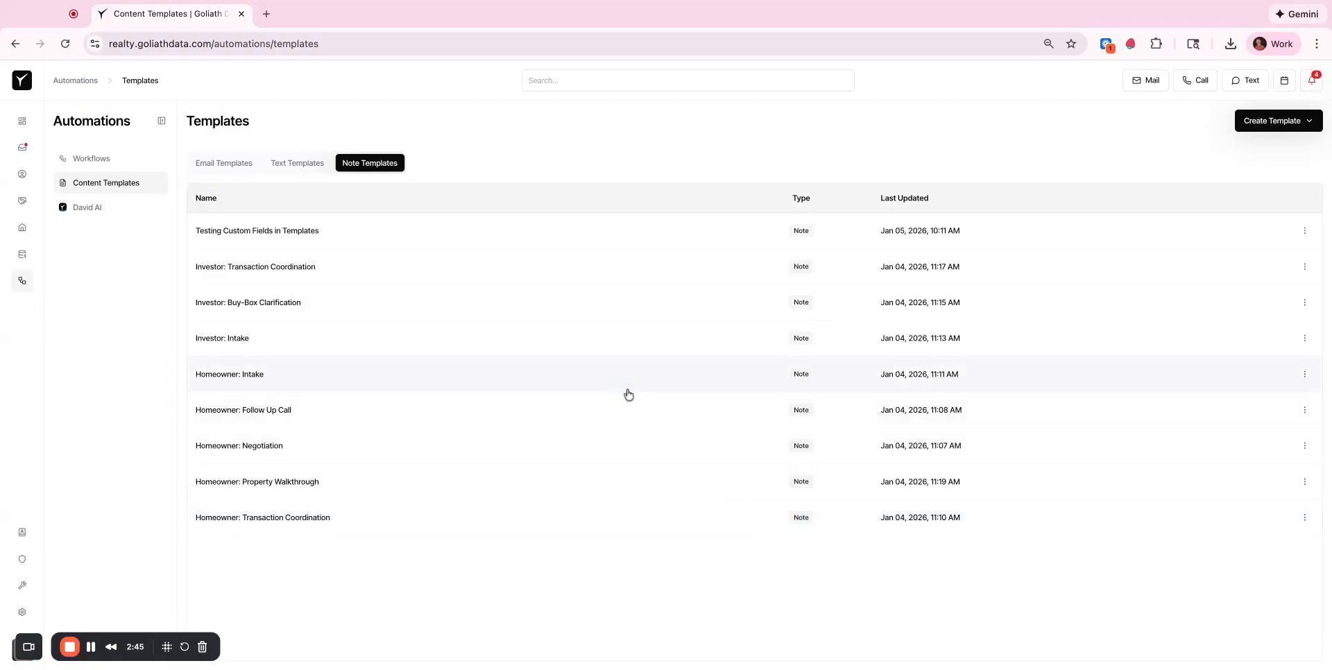
{"action": "left_click", "coordinate": [1302, 128]}
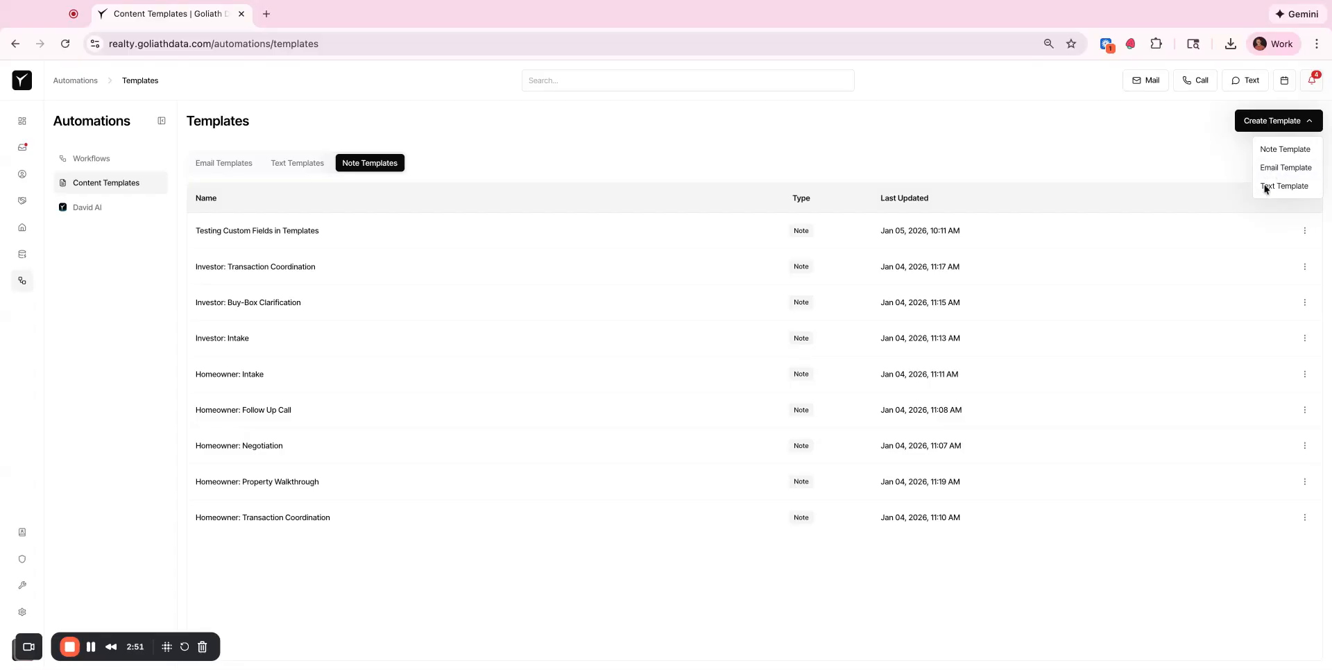
{"action": "left_click", "coordinate": [614, 166]}
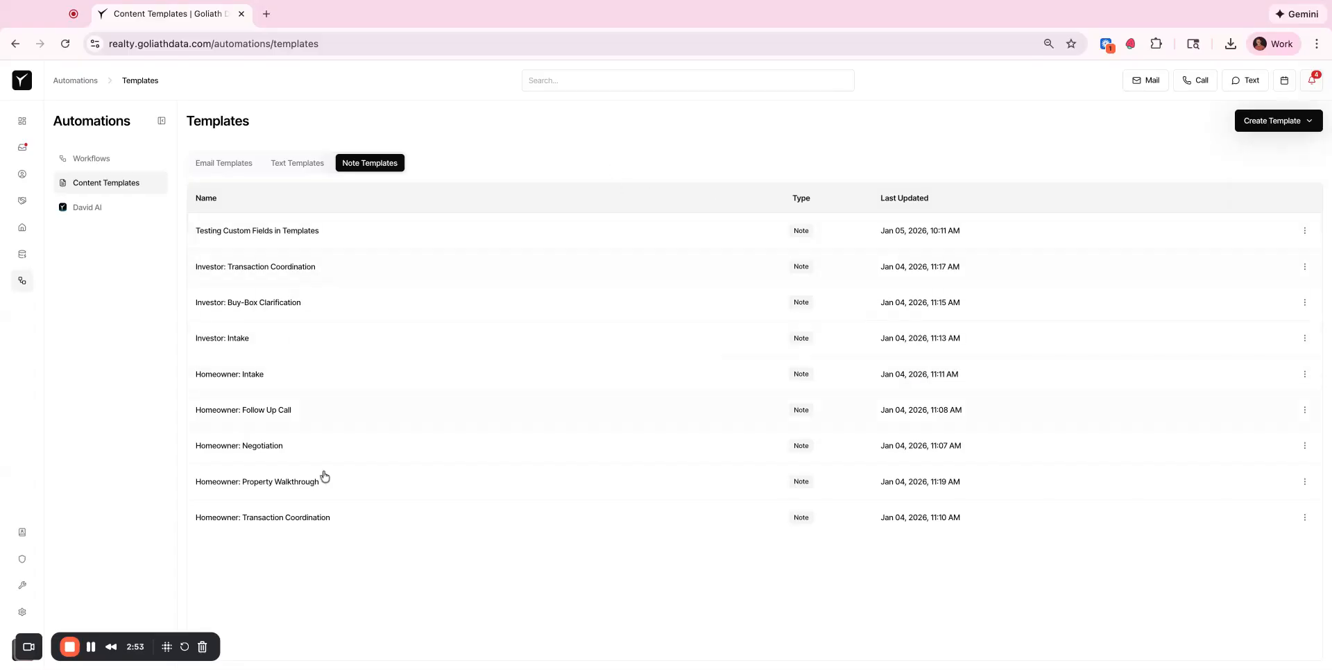
- Review David AI's AI Receptionist settings, including the seller and buyer fields, and view the Missed Calls Handler settings
{"action": "left_click", "coordinate": [99, 209]}
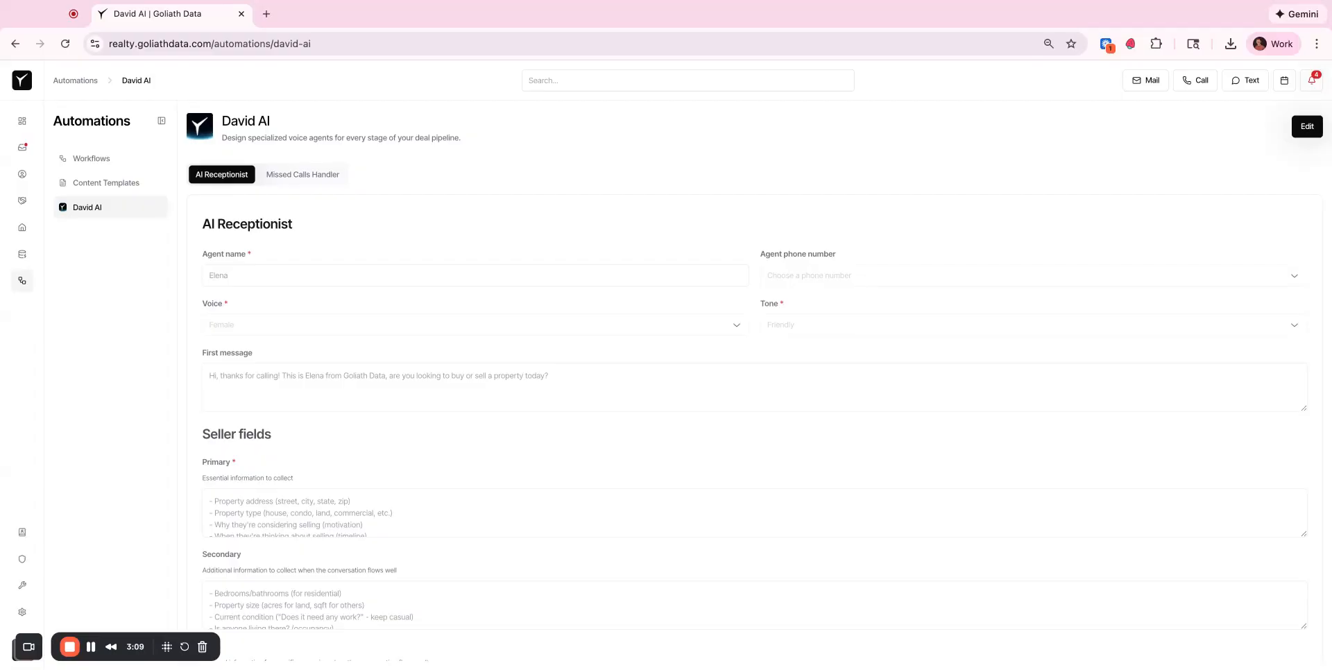
{"action": "scroll", "coordinate": [291, 295], "scroll_direction": "down", "scroll_amount": 1}
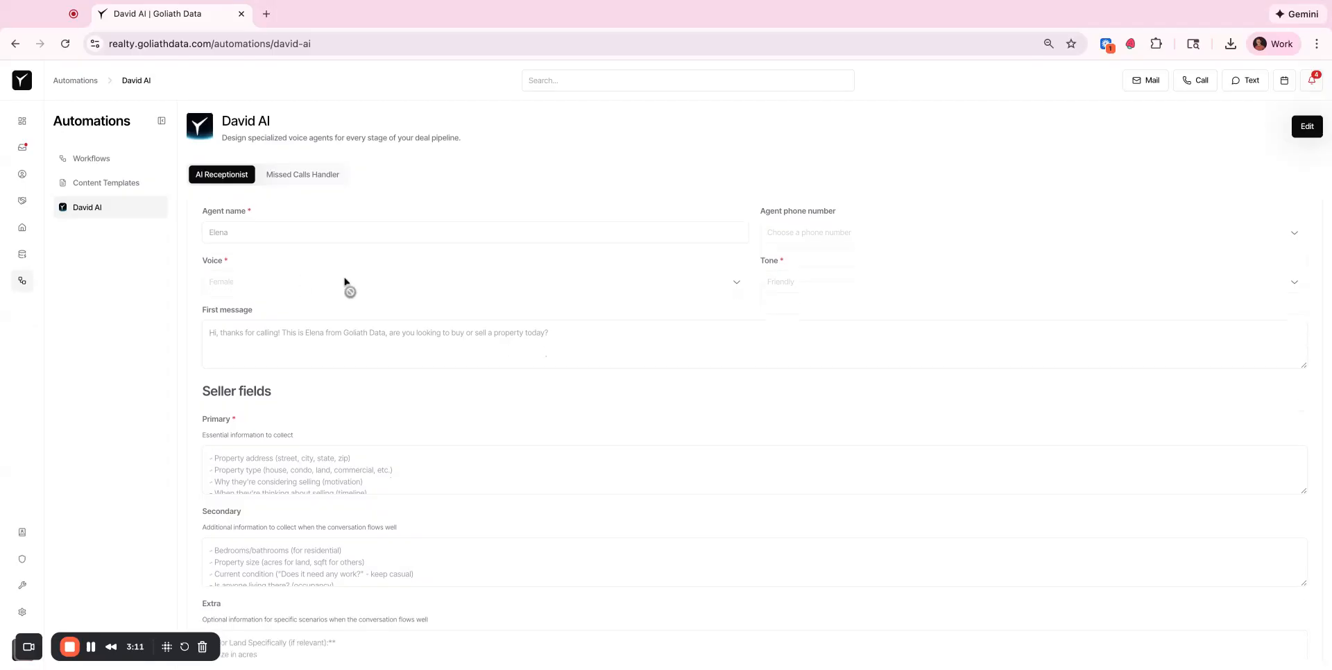
{"action": "scroll", "coordinate": [739, 303], "scroll_direction": "down", "scroll_amount": 3}
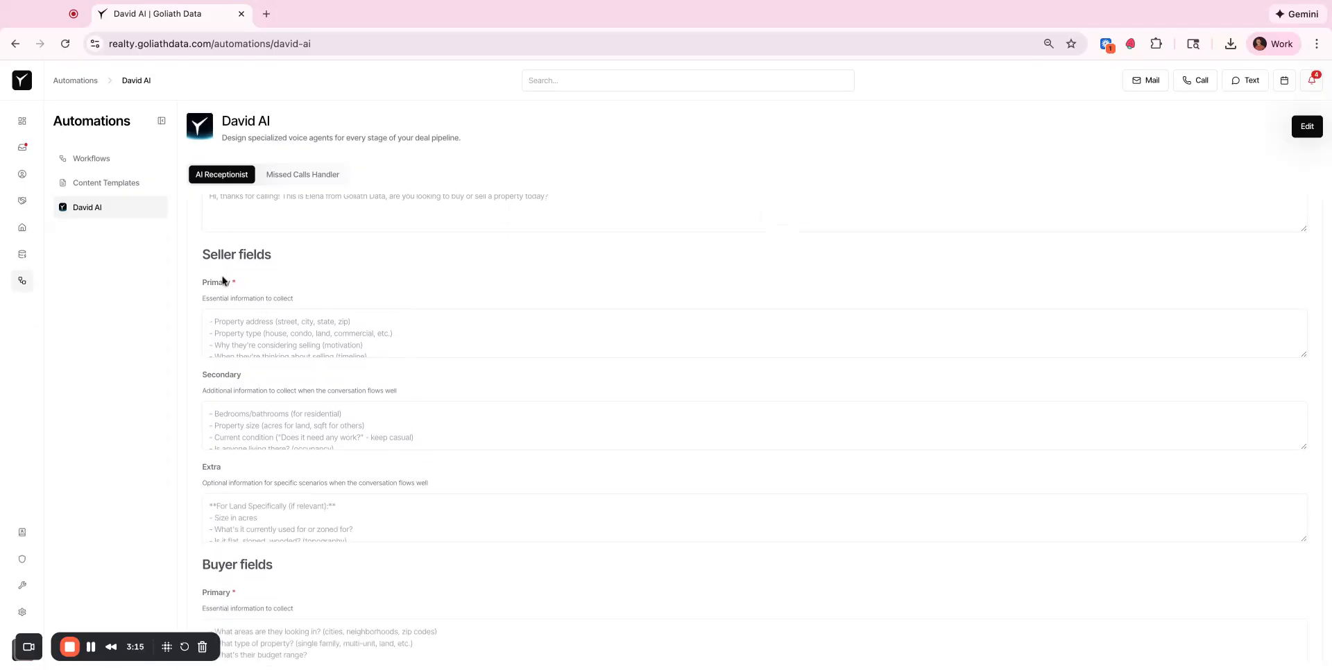
{"action": "scroll", "coordinate": [222, 279], "scroll_direction": "down", "scroll_amount": 2}
{"action": "scroll", "coordinate": [270, 475], "scroll_direction": "down", "scroll_amount": 2}
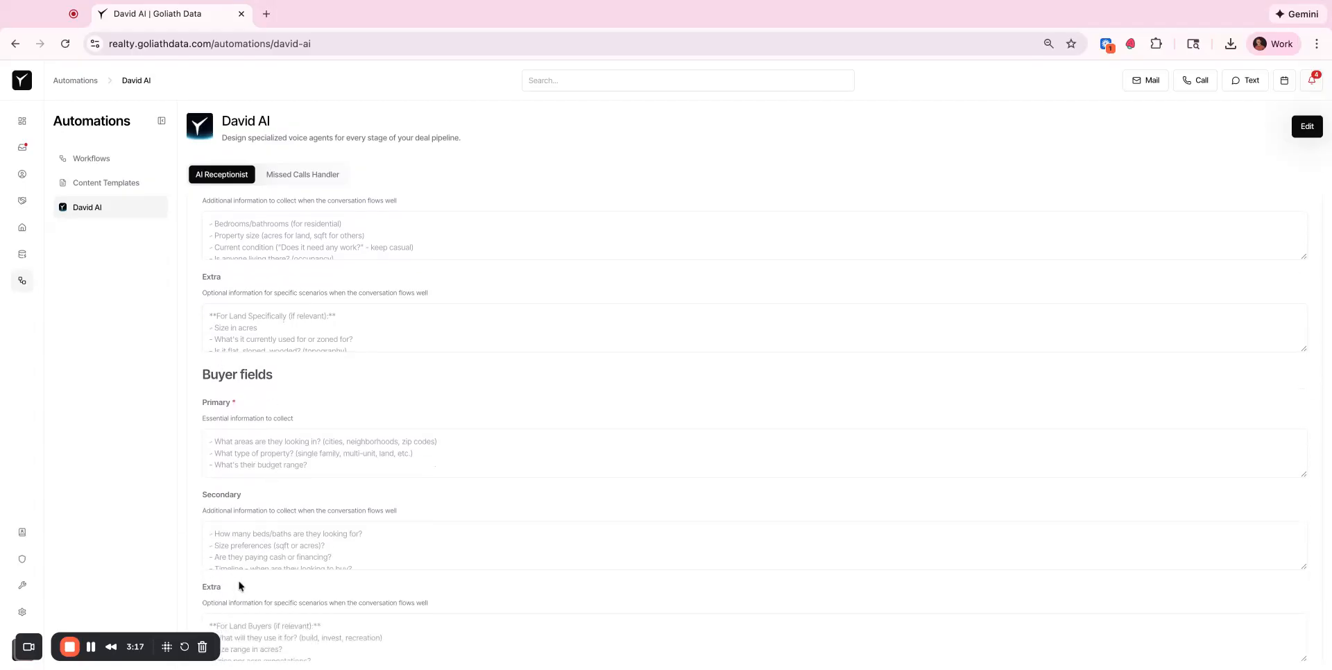
{"action": "scroll", "coordinate": [238, 587], "scroll_direction": "down", "scroll_amount": 3}
{"action": "scroll", "coordinate": [330, 535], "scroll_direction": "down", "scroll_amount": 1}
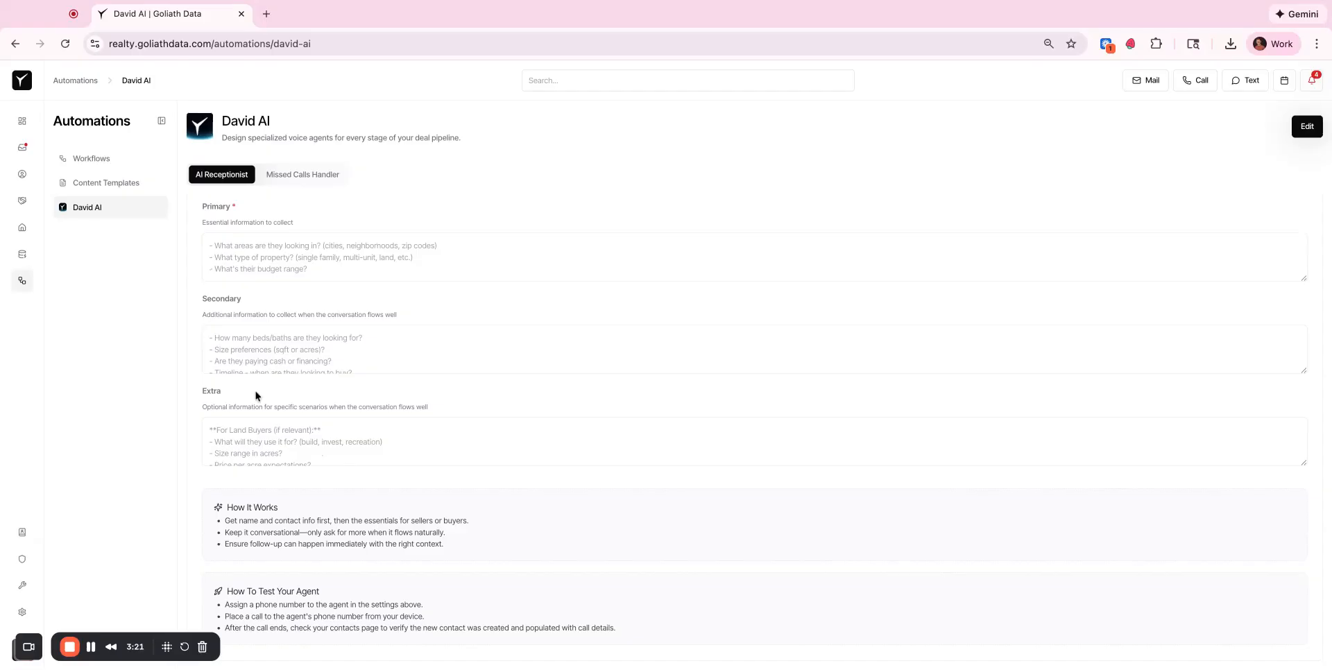
{"action": "left_click", "coordinate": [284, 182]}
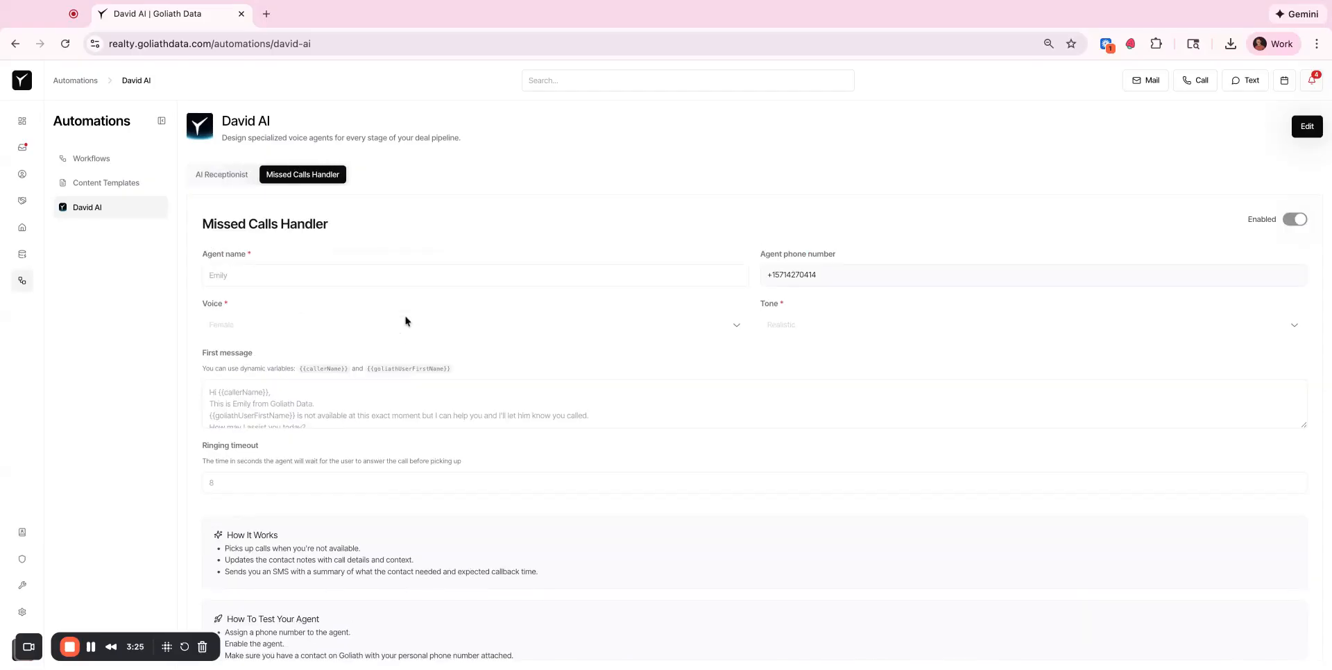